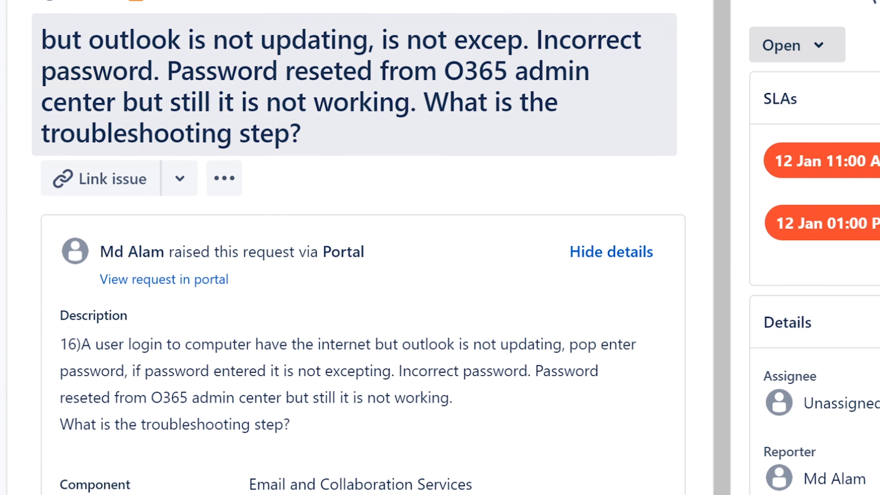
Read the ticket's summary and description of the Outlook password problem
left_click_drag(41, 40, 437, 71)
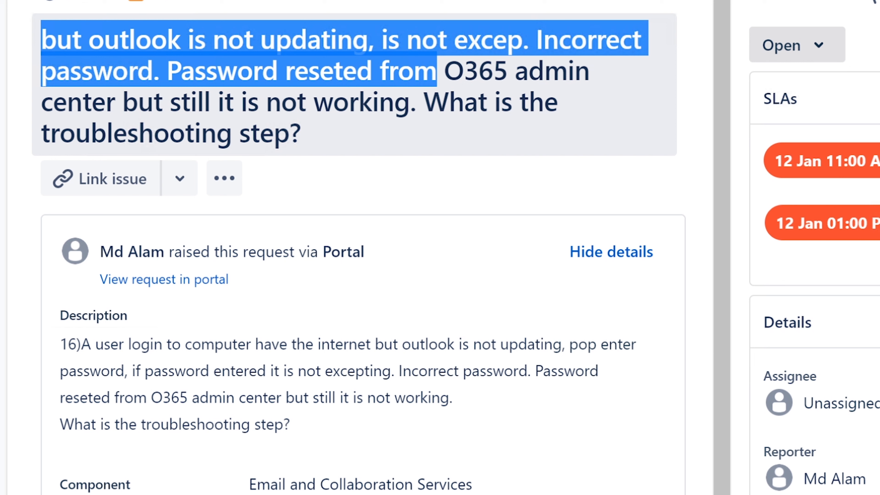
left_click_drag(437, 71, 430, 118)
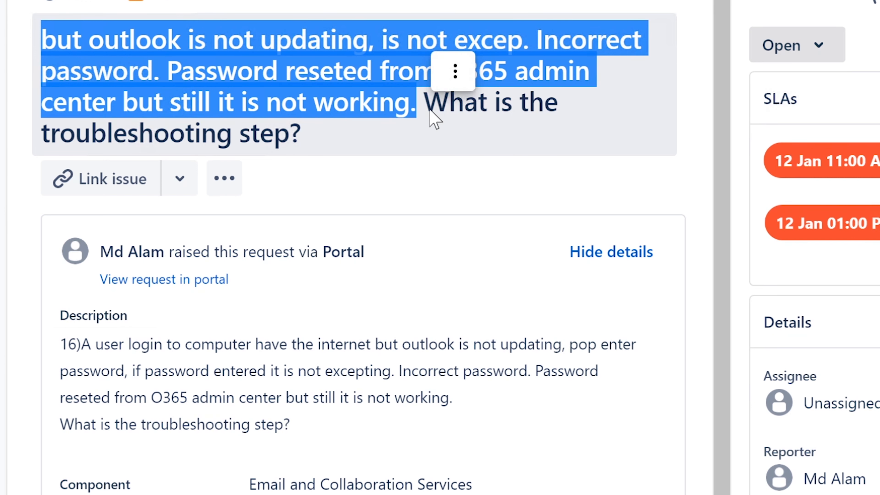
left_click(430, 117)
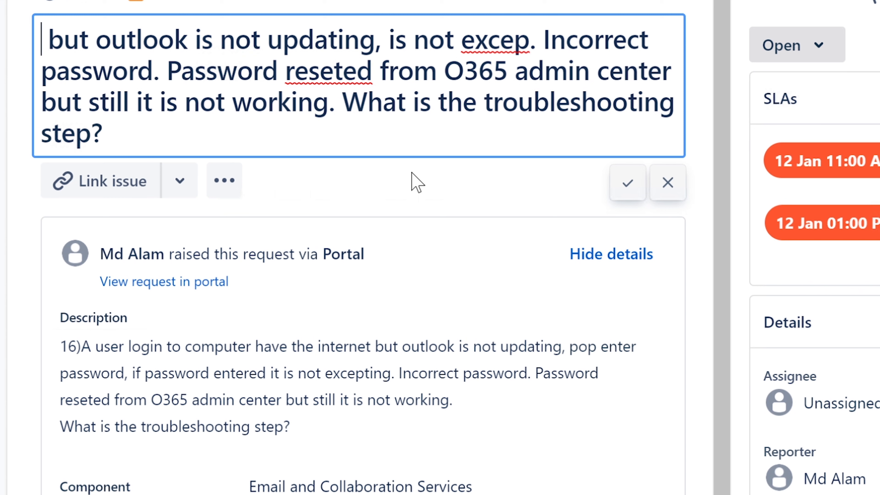
key("Return")
left_click(218, 354)
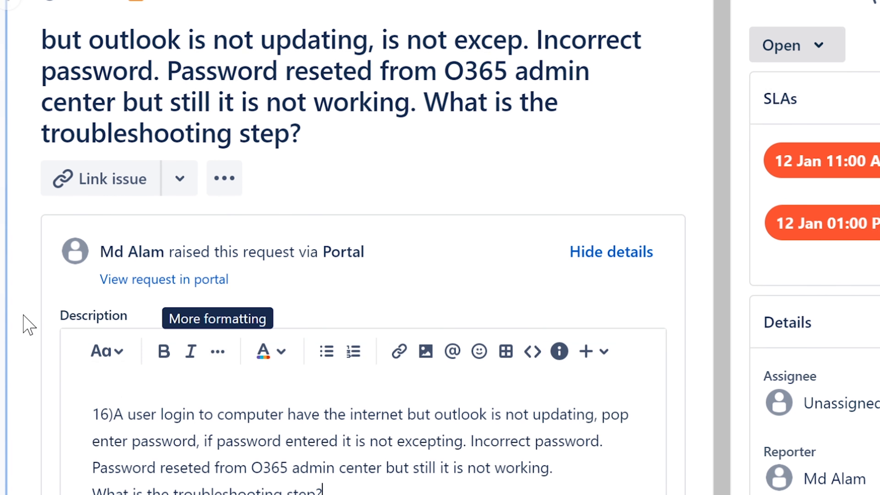
left_click(109, 415)
left_click_drag(110, 415, 524, 414)
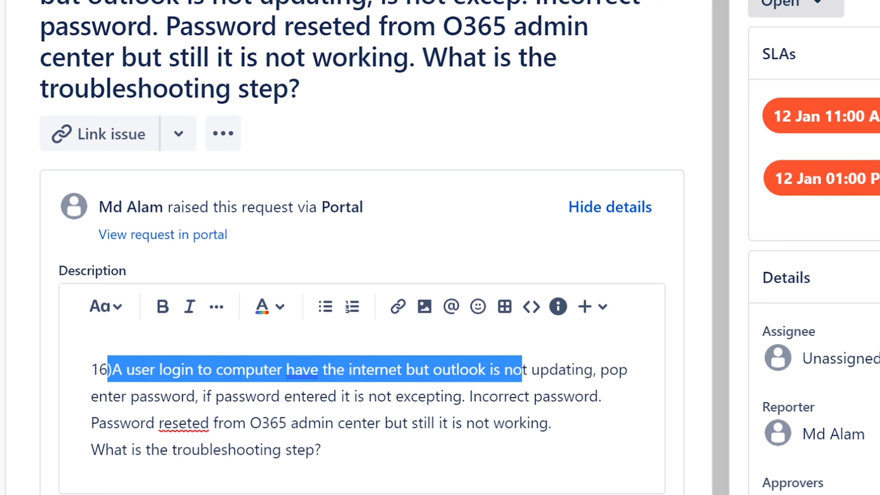
left_click_drag(522, 370, 498, 397)
left_click(195, 396)
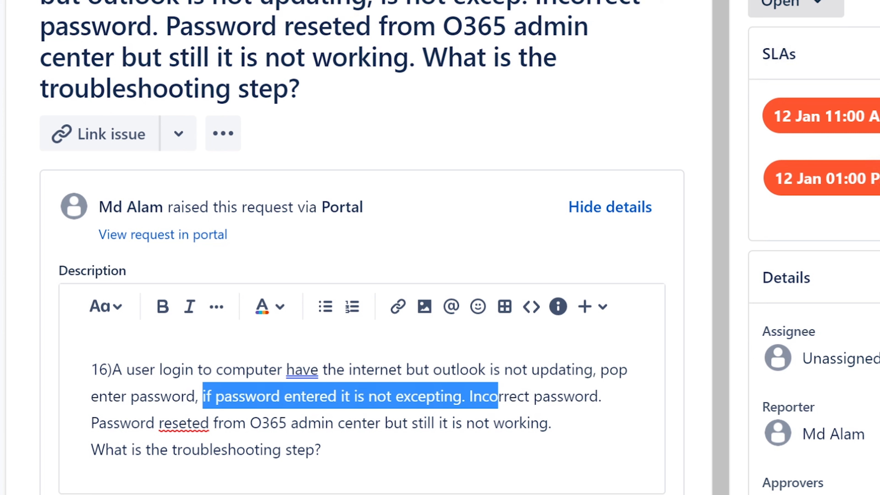
left_click(418, 423)
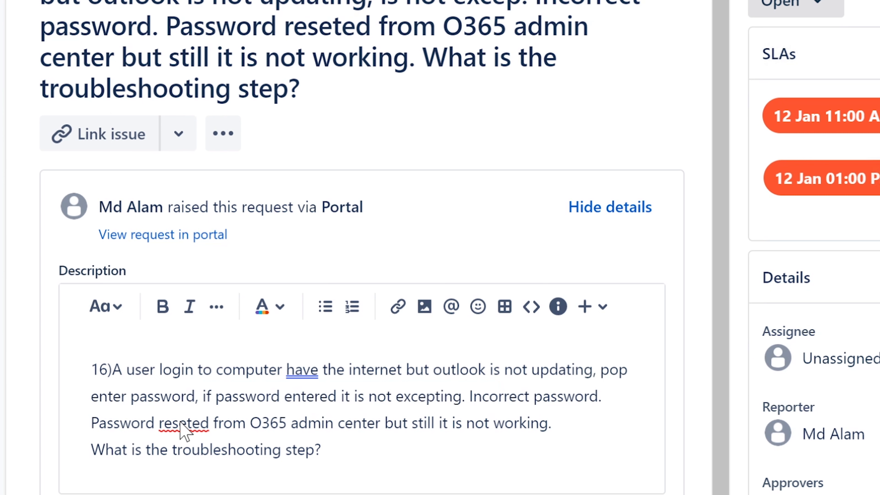
left_click(321, 449)
Assign the unassigned ticket to yourself
left_click(802, 359)
left_click(838, 416)
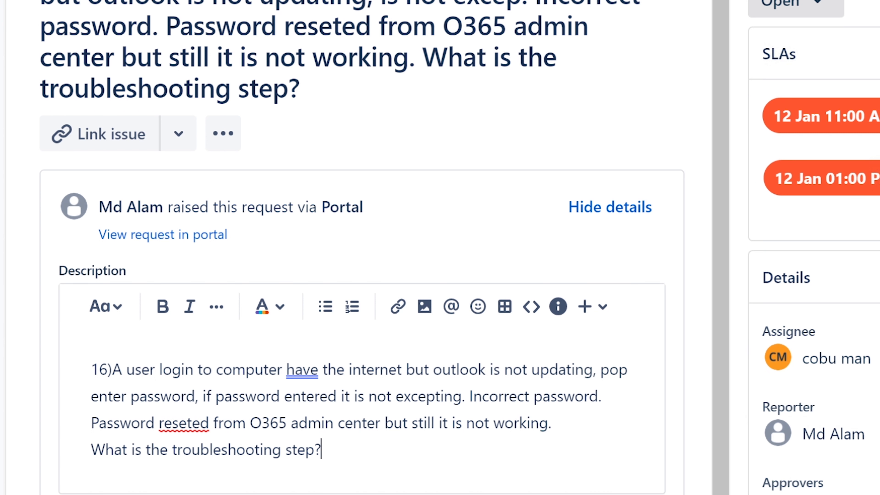
Examine the description for the incorrect password symptom, the O365 admin center reset and the troubleshooting question
scroll(379, 457, "down", 3)
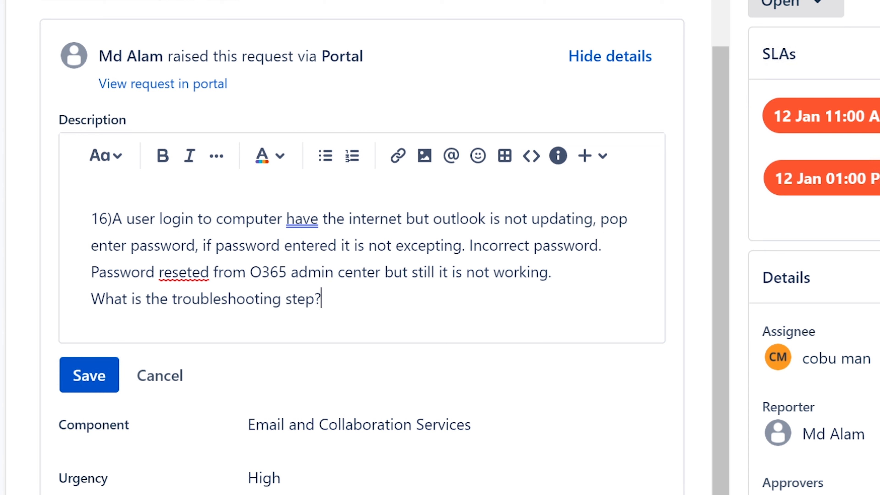
left_click_drag(493, 220, 602, 245)
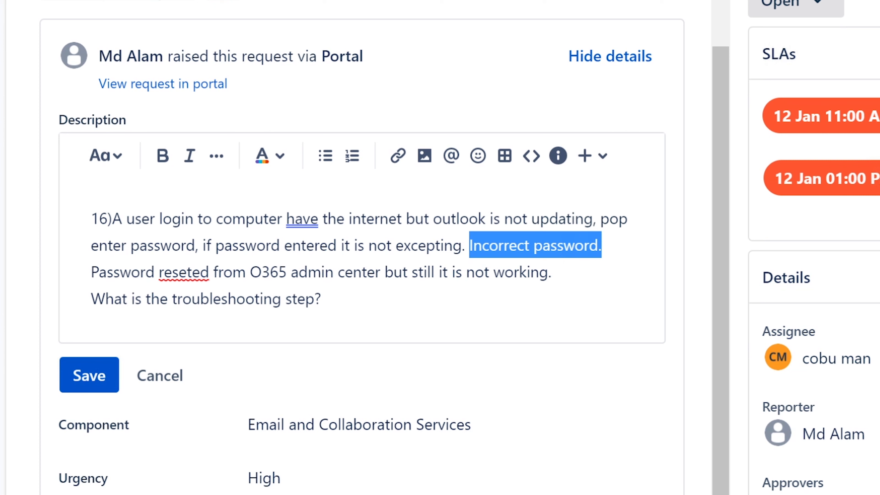
left_click(605, 245)
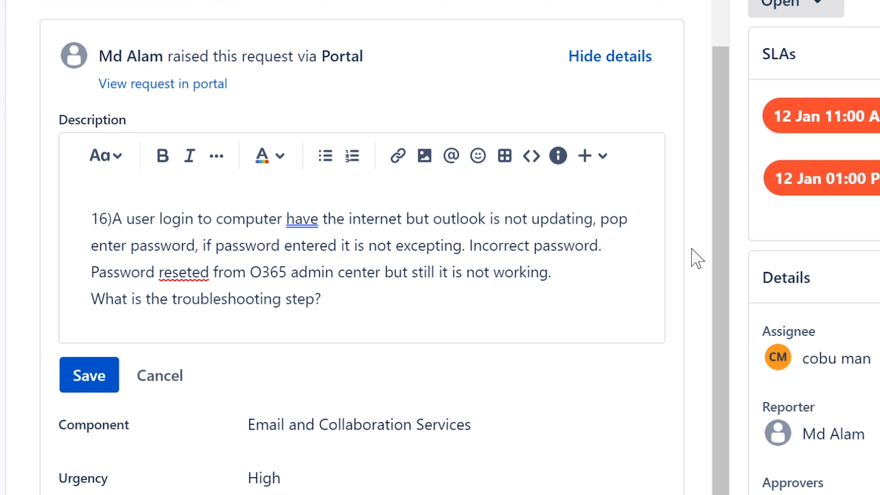
scroll(723, 240, "down", 1)
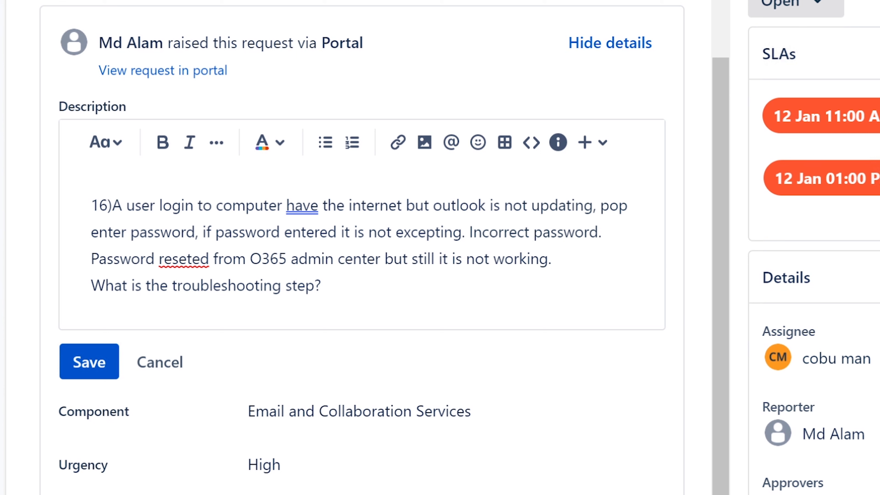
left_click(353, 258)
left_click(321, 285)
left_click(354, 258)
left_click(354, 258)
left_click(322, 286)
left_click_drag(322, 286, 90, 286)
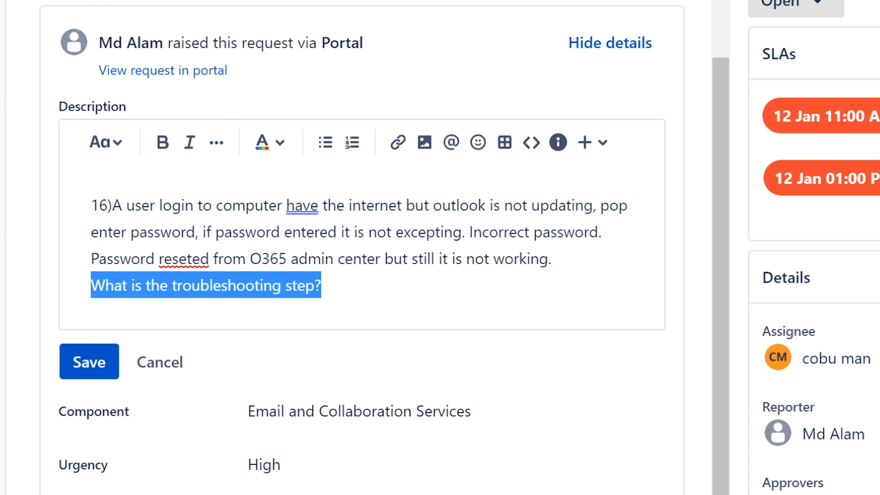
left_click(322, 286)
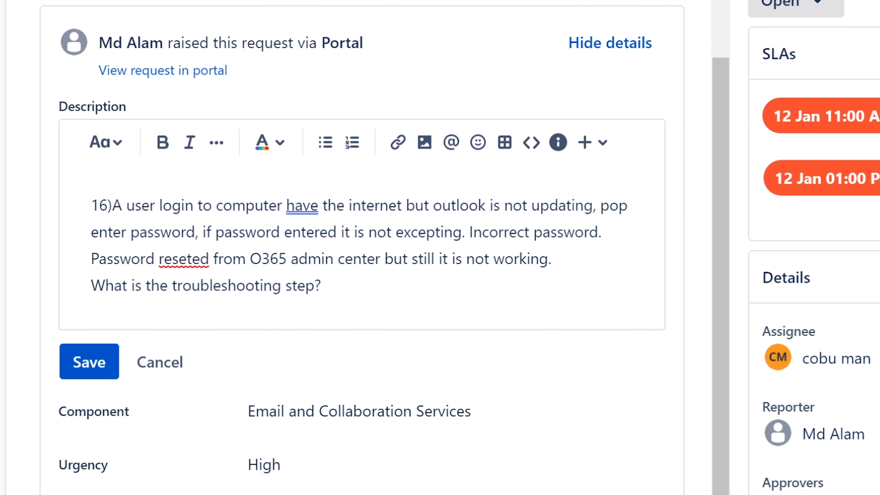
Start a numbered reply to the customer: "Check the password. Make sure user is typing in the correct password and that they are using the correct password."
scroll(409, 444, "down", 10)
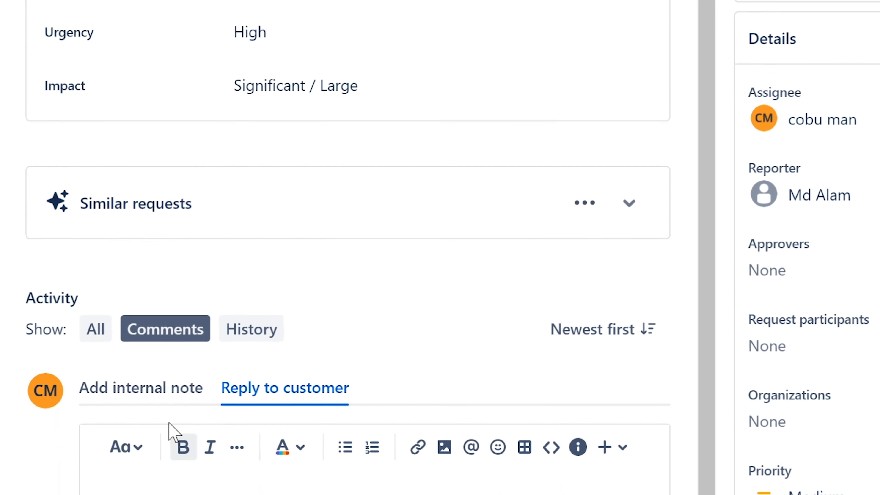
scroll(312, 450, "down", 5)
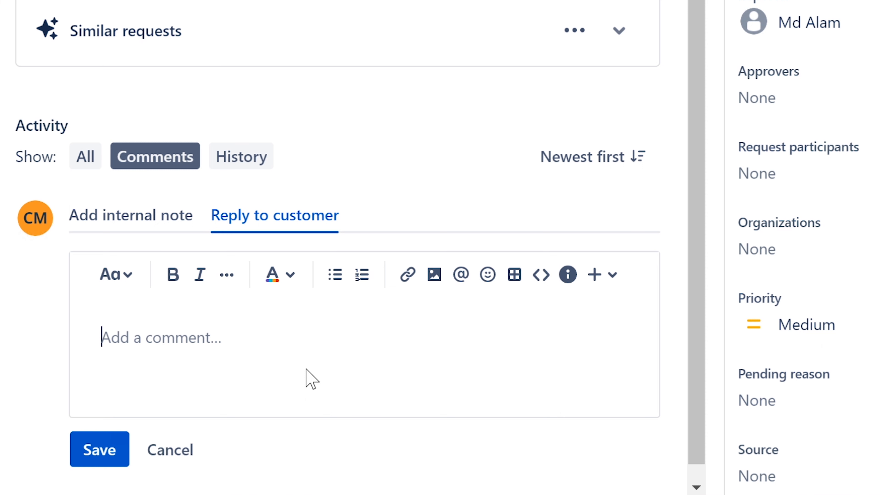
type("1")
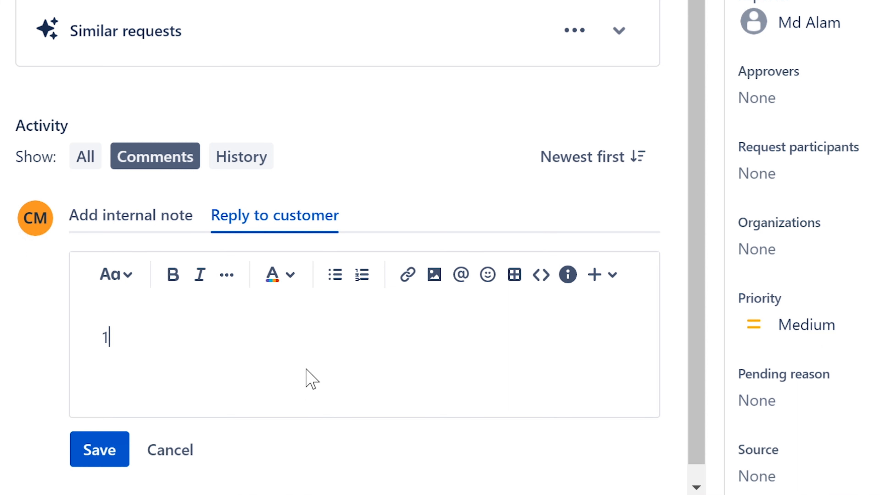
type(". Chec")
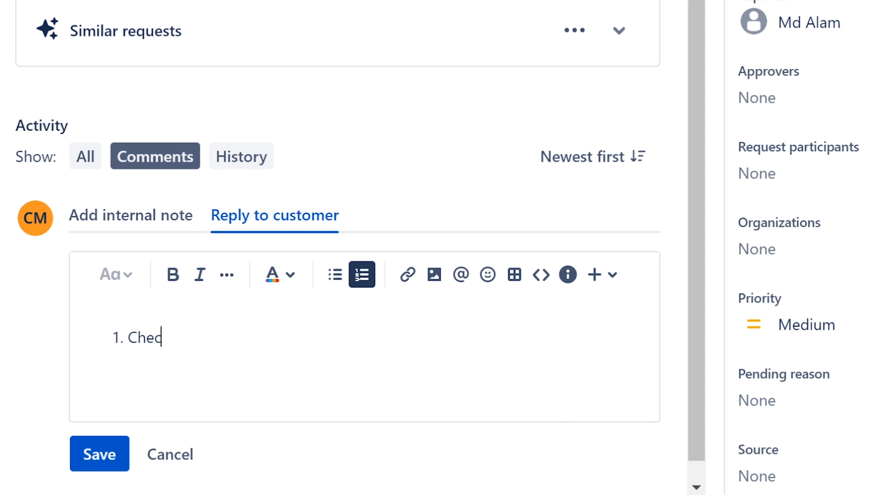
type("k the pass")
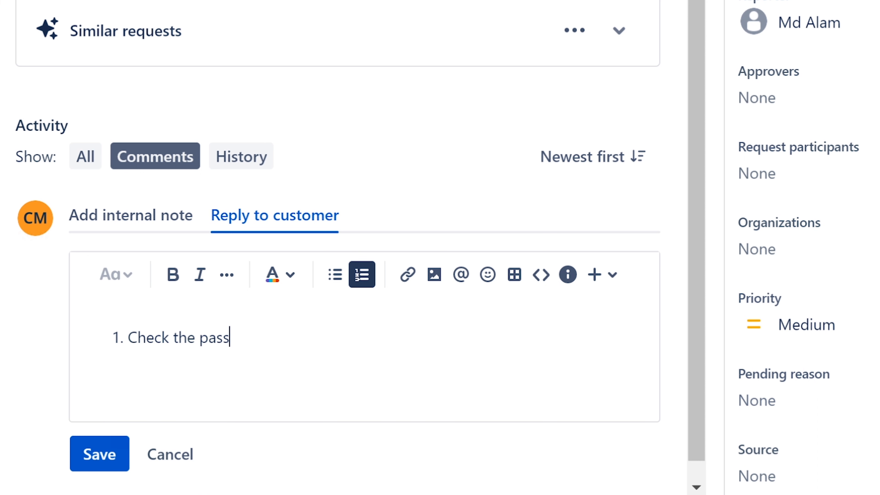
type("word. Make sure user ")
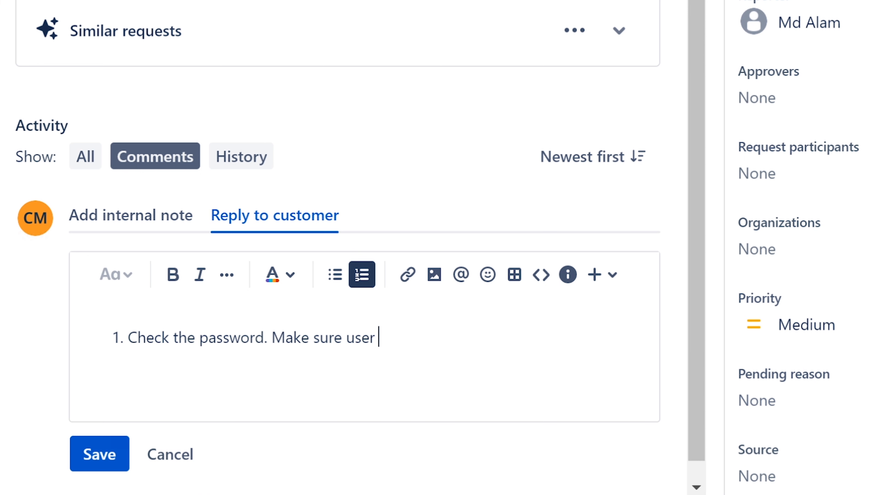
type("is typing in ")
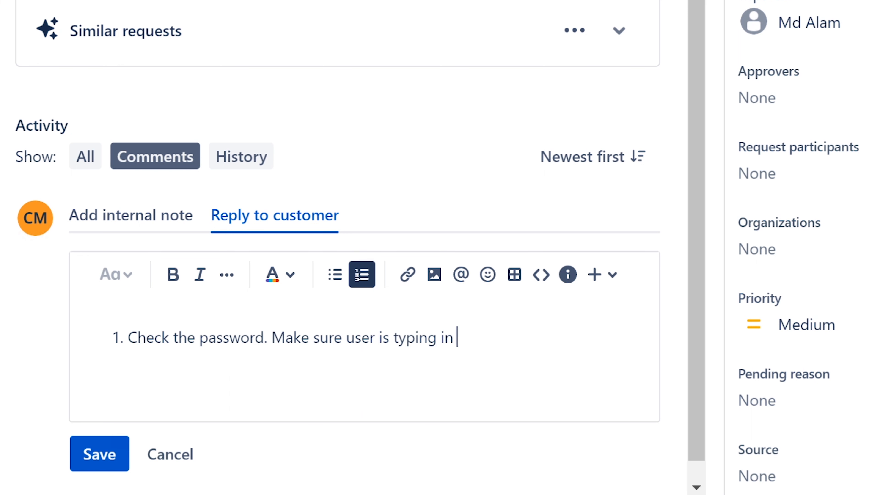
type("the correct pas")
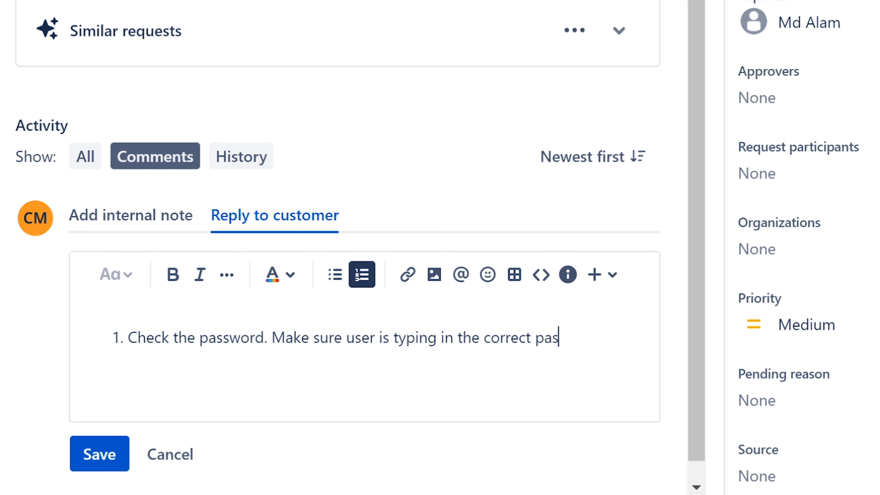
type("sword and th")
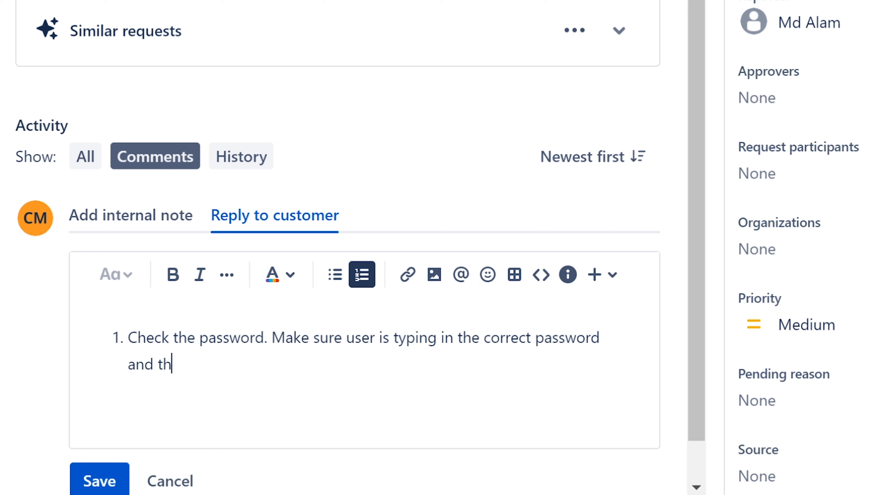
type("at they are us")
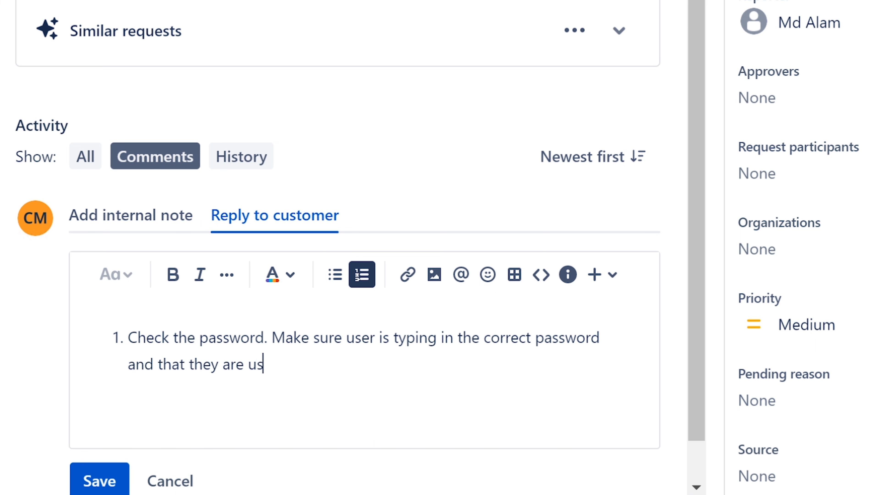
type("ing the corre")
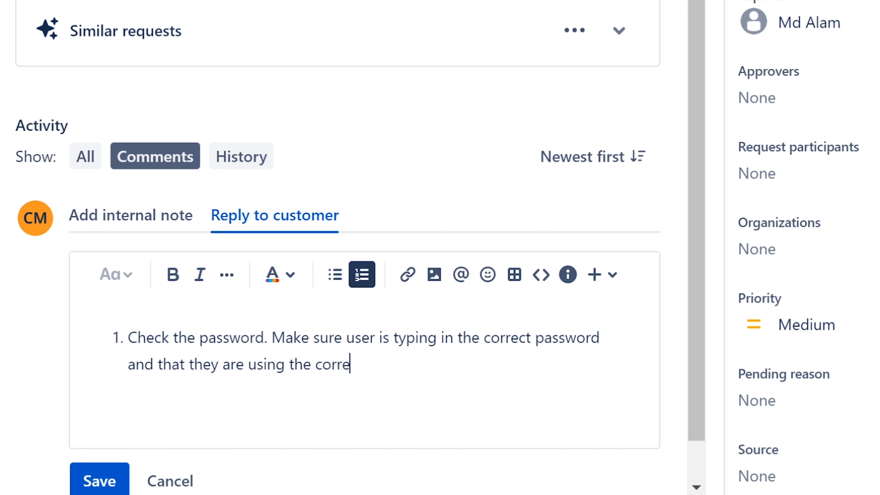
type("ct password.")
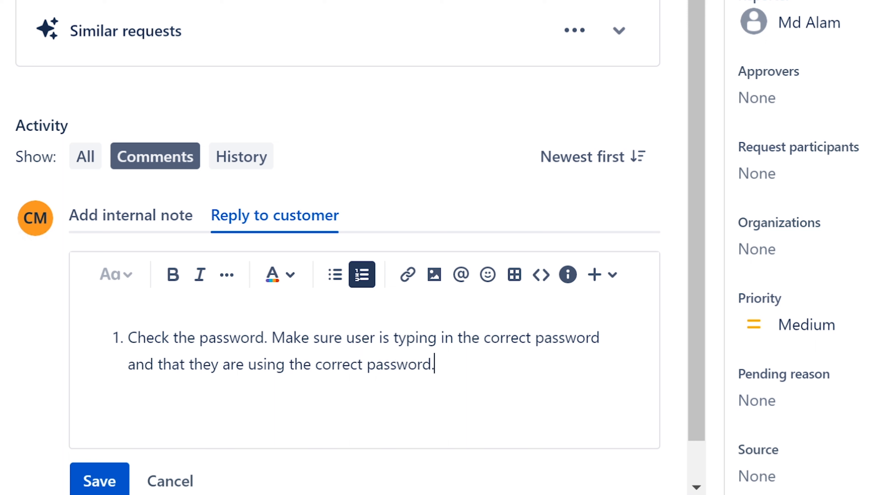
Add a second numbered item to the reply: "Make sure they are connected the companies network (VPN, physical)."
key("Return")
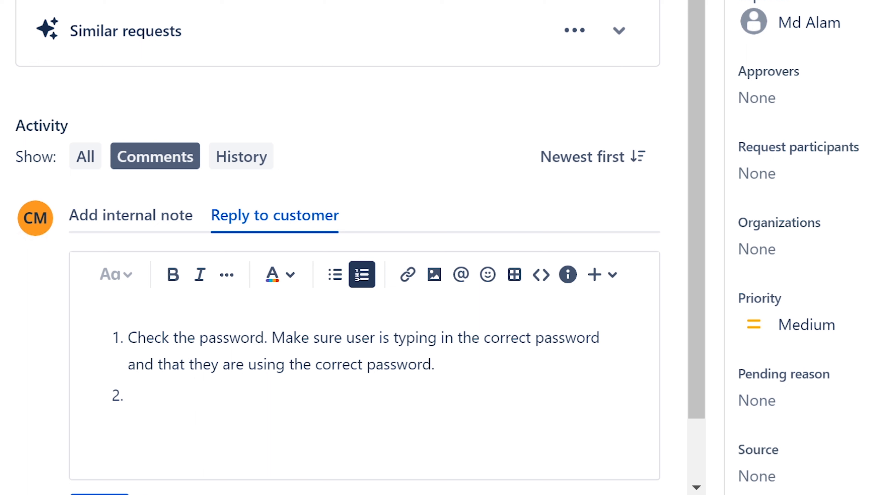
type("Make sur")
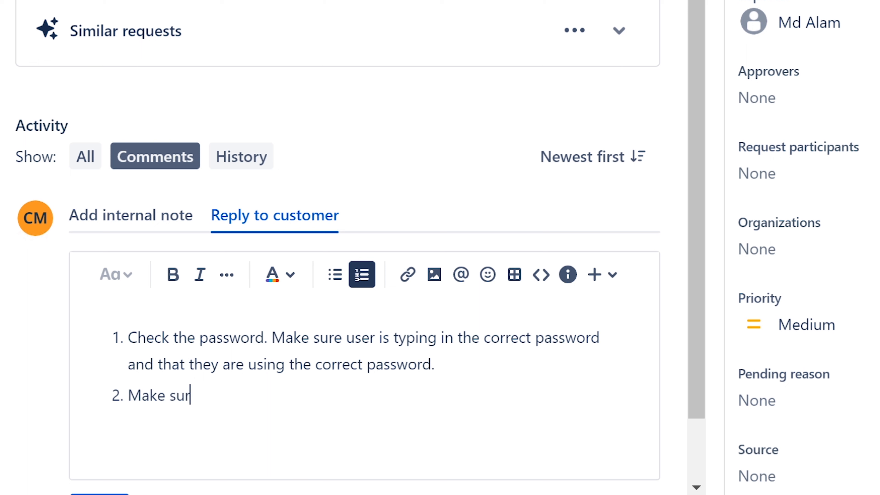
type("e they are connected the ")
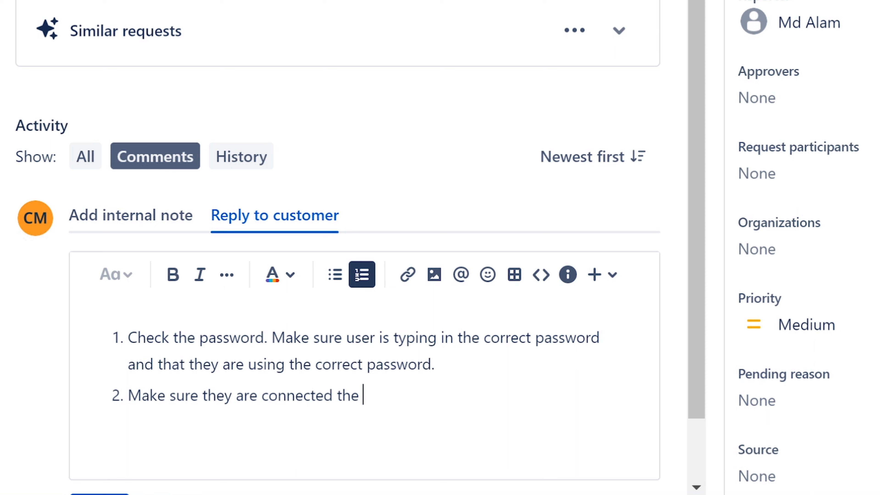
type("compan")
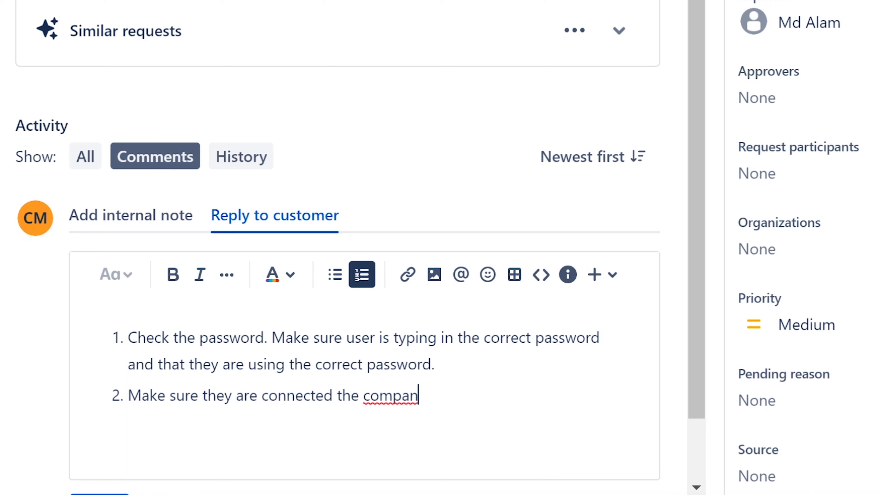
type("ies netwo")
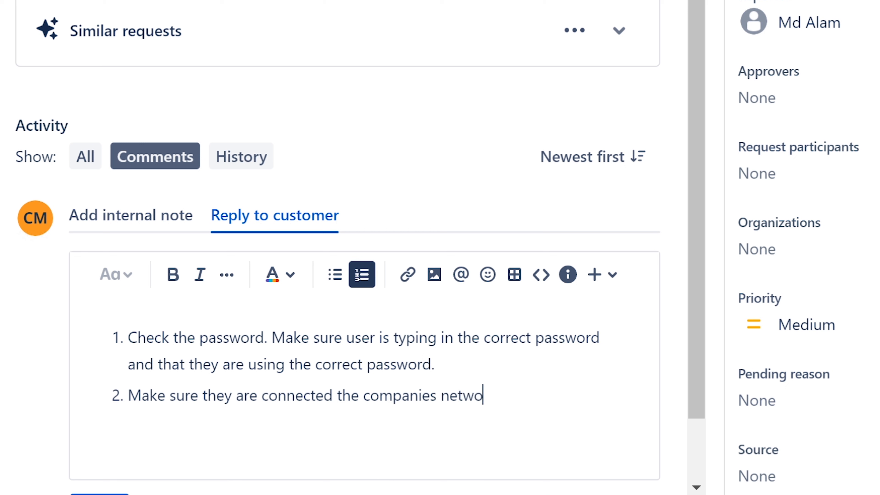
type("rk (")
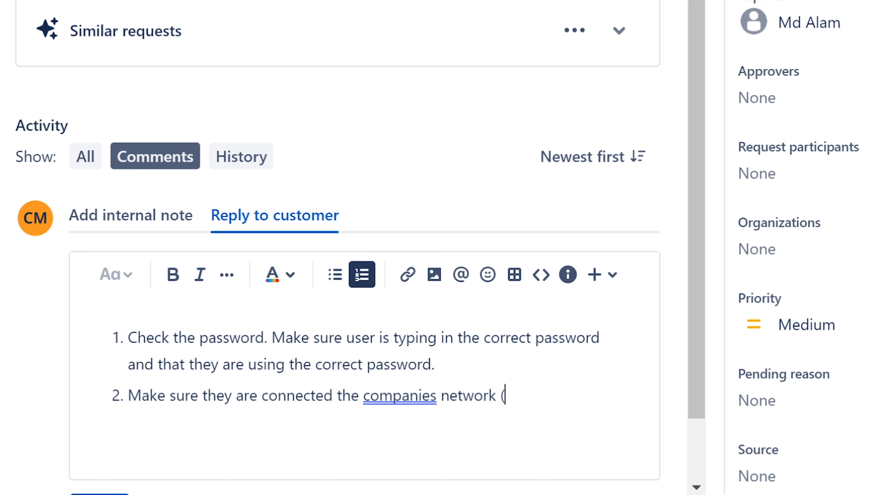
type("VPN, physic")
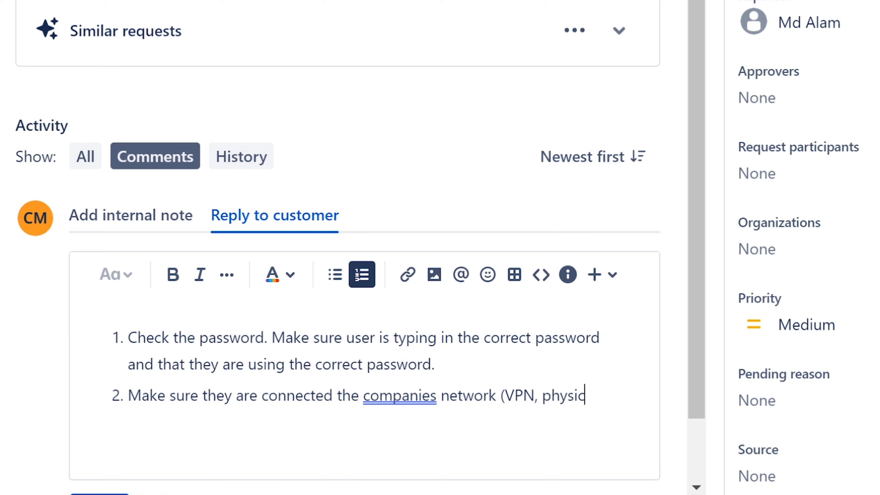
type("al).")
Add a third numbered item to the reply: "Check to see if password works for other MS products. For example, Word, Excell, One Drive."
key("Return")
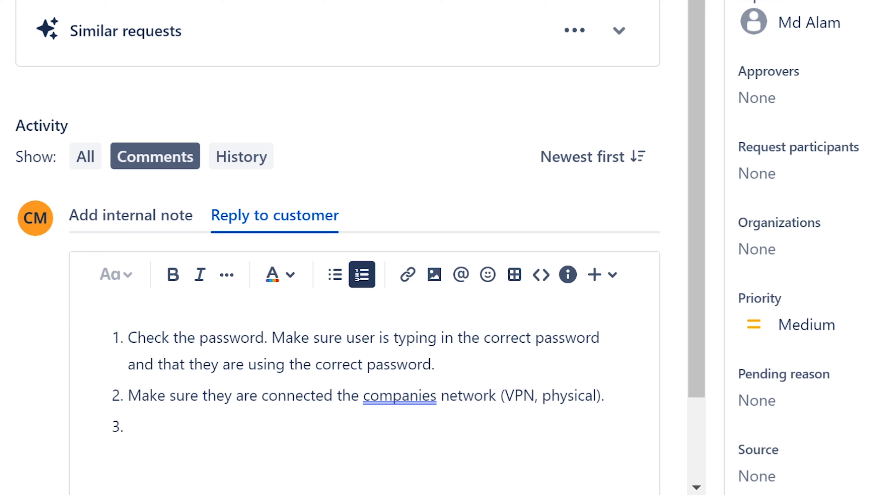
type("Check to see if passwor")
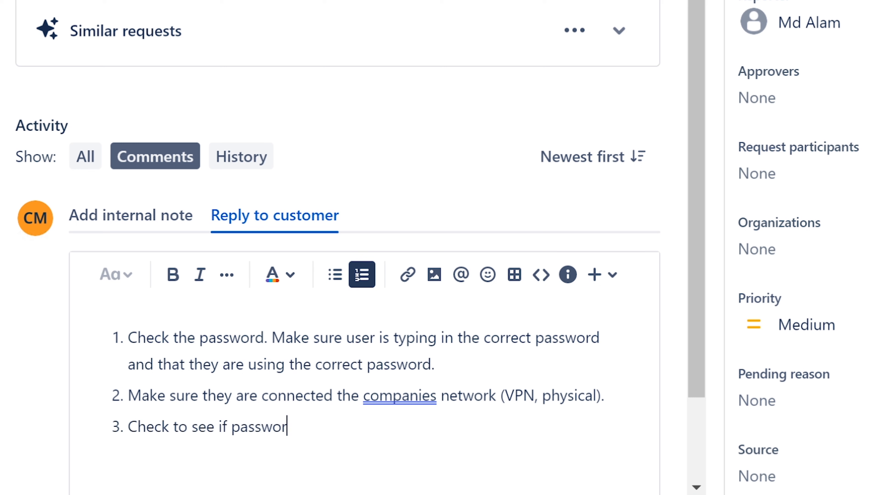
type("d works for oth")
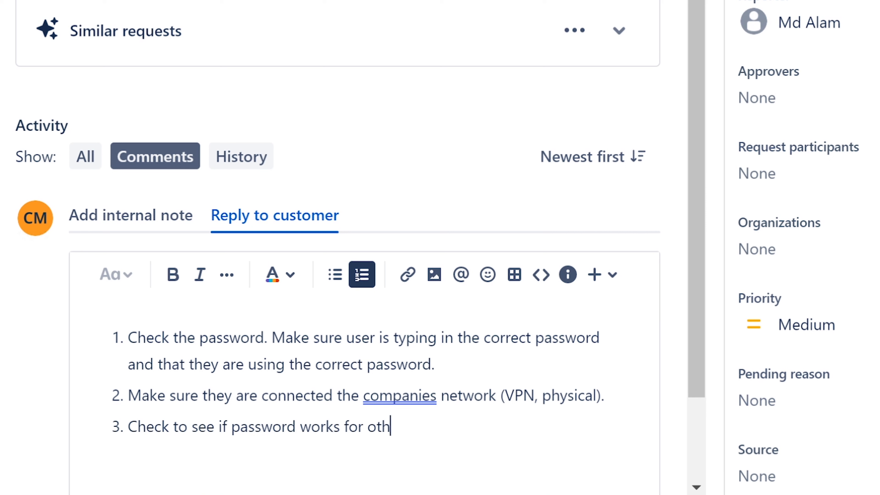
type("er Ms")
key("BackSpace")
key("BackSpace")
type("S pr")
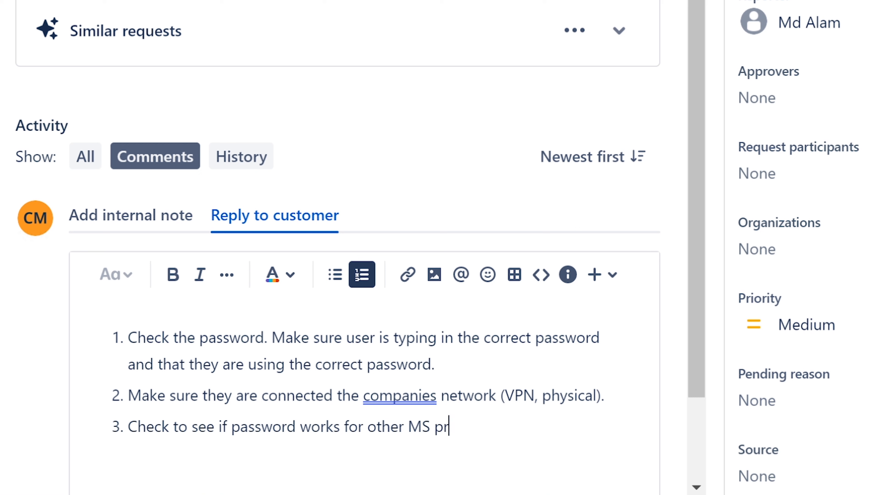
type("oducts . For ")
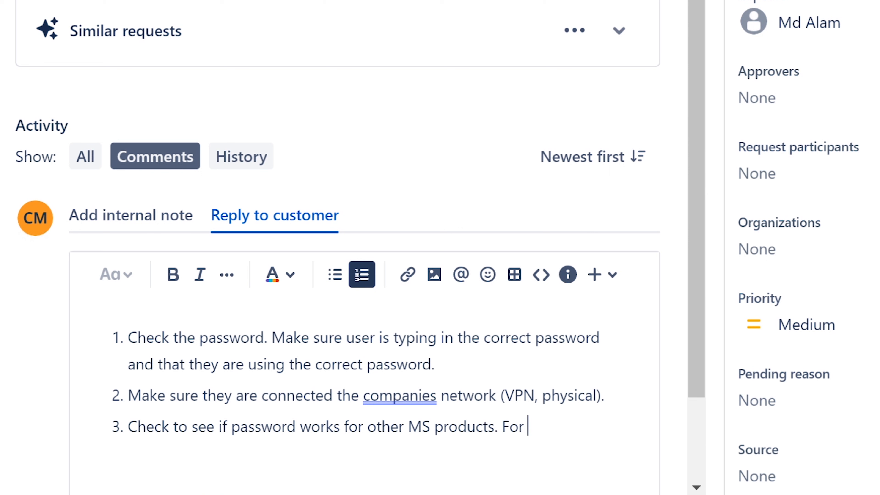
type("example")
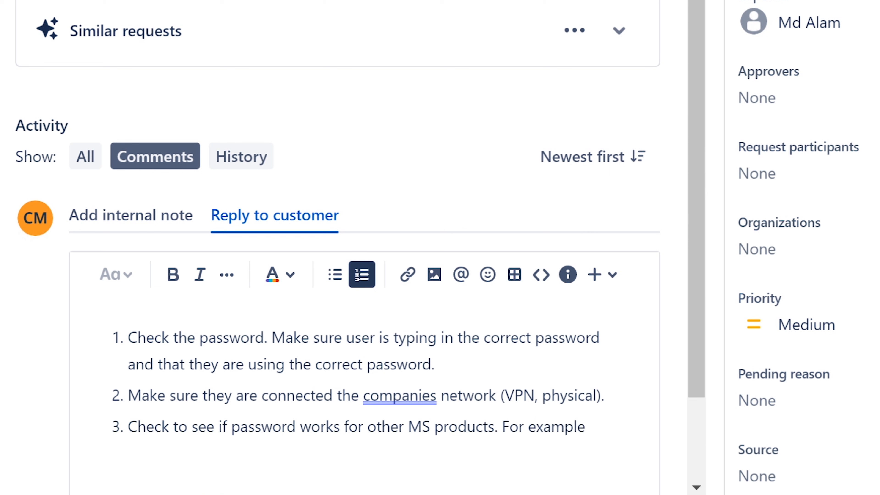
type(", Word, Exc")
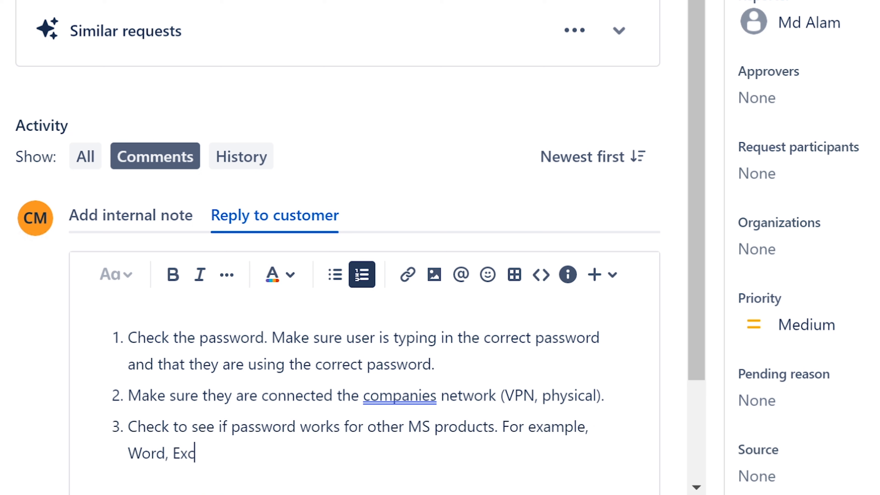
type("ell, One Drive.")
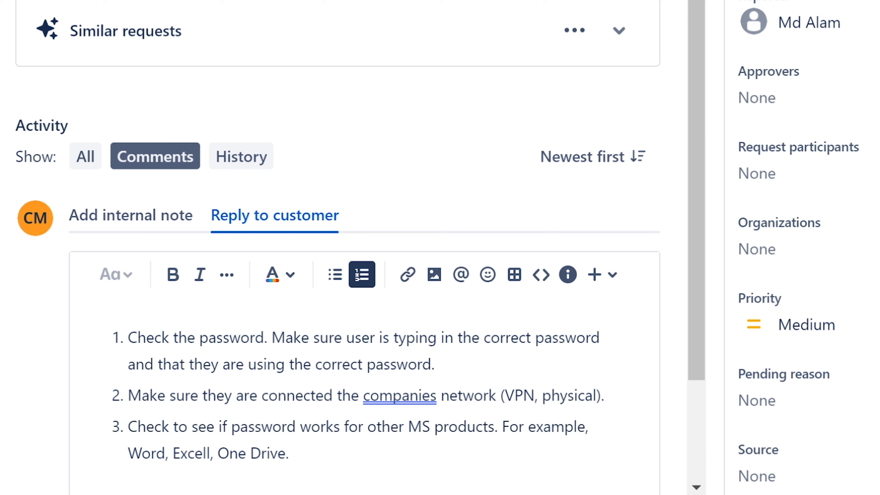
type(" If working fin")
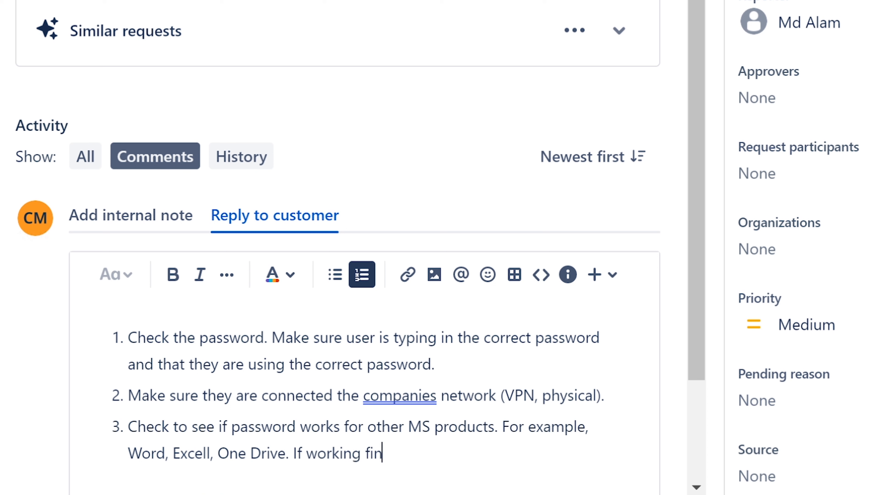
key("BackSpace")
key("BackSpace")
key("BackSpace")
key("BackSpace")
key("BackSpace")
key("BackSpace")
key("BackSpace")
key("BackSpace")
key("BackSpace")
key("BackSpace")
key("BackSpace")
key("BackSpace")
key("BackSpace")
key("BackSpace")
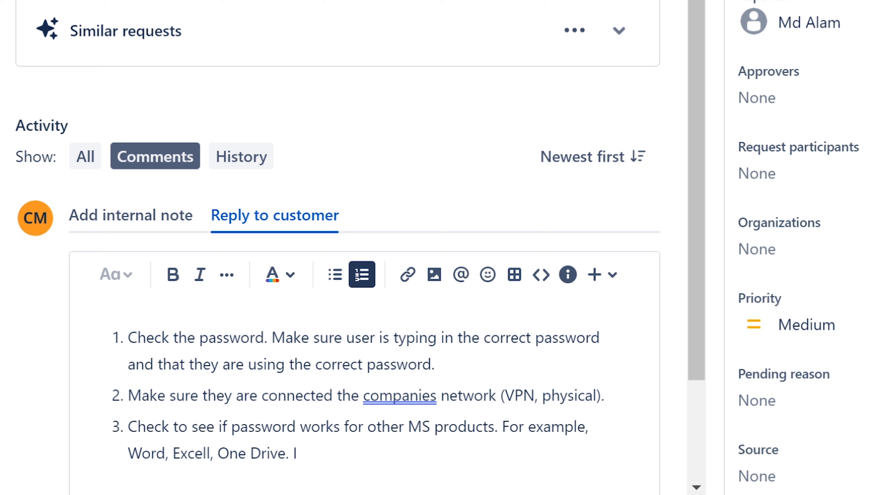
Add a fourth numbered item to the reply: "If using a Desktop Version of Outlook... try reinstalling it"
key("Return")
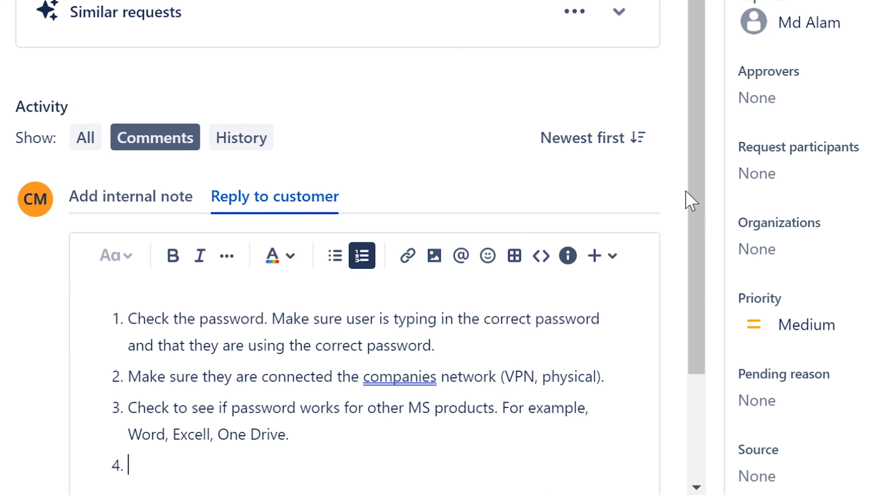
left_click_drag(693, 246, 674, 334)
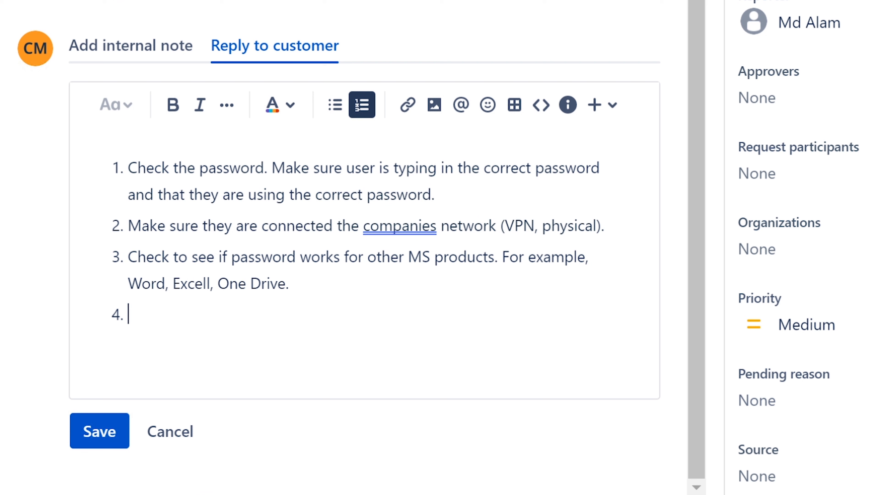
type("If using a")
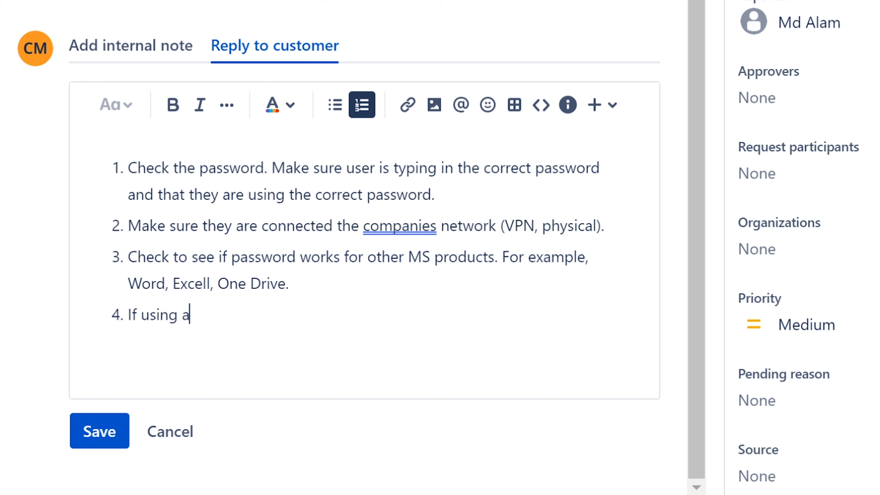
type(" DEskt")
key("BackSpace")
key("BackSpace")
key("BackSpace")
key("BackSpace")
type("esktop ")
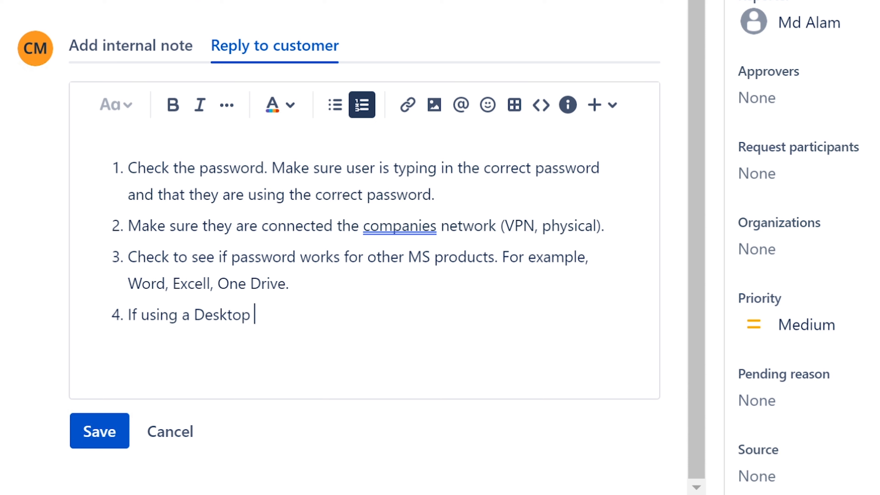
type("Version of OUtlo")
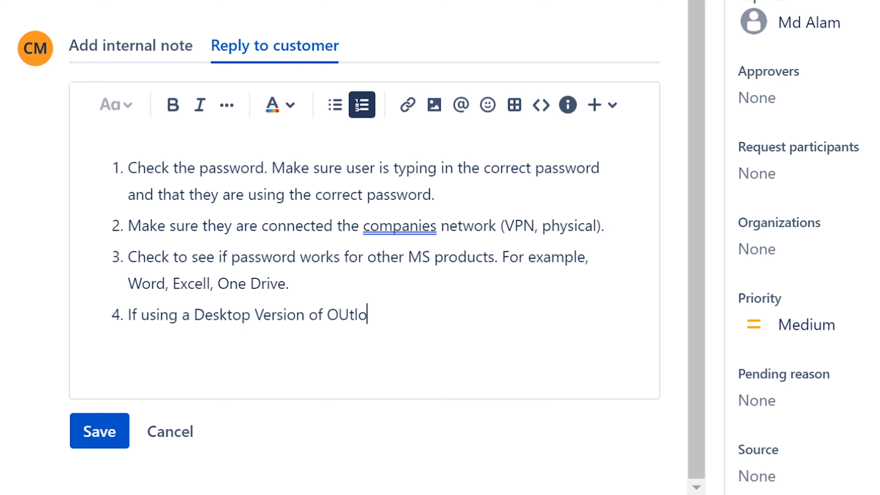
key("BackSpace")
key("BackSpace")
key("BackSpace")
key("BackSpace")
key("BackSpace")
type("Outlook... t")
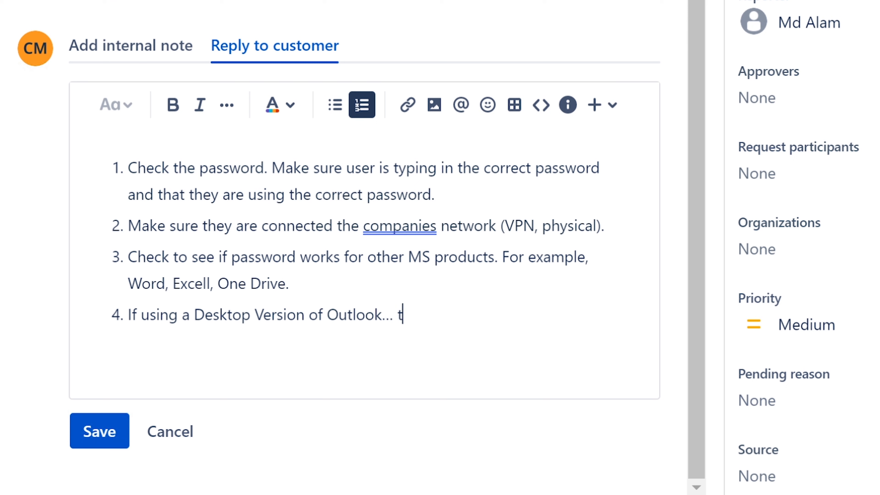
type("ry reinstalling it")
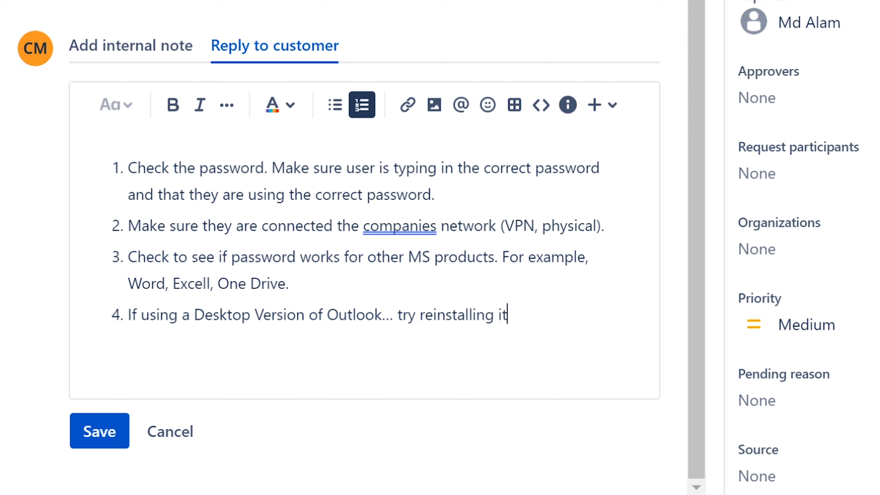
Extend the fourth item with the alternative "... and or try the web version of Outlook."
type(".. . and or try th")
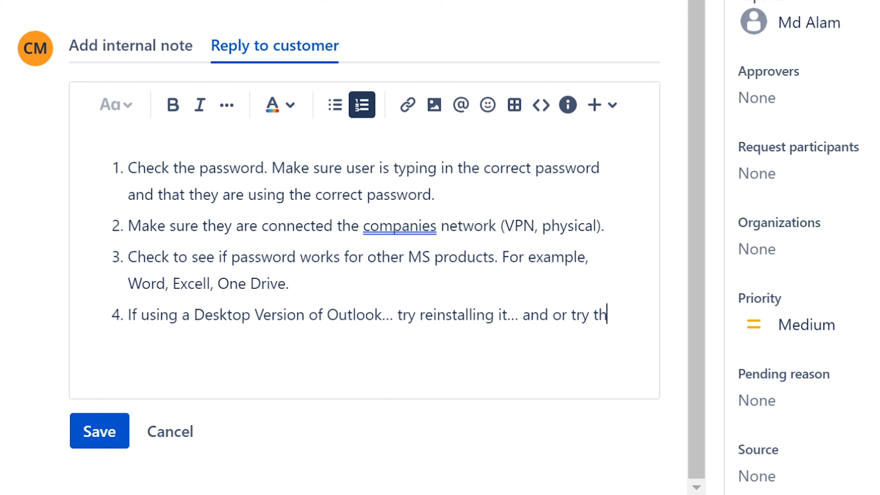
type("e web version of ou")
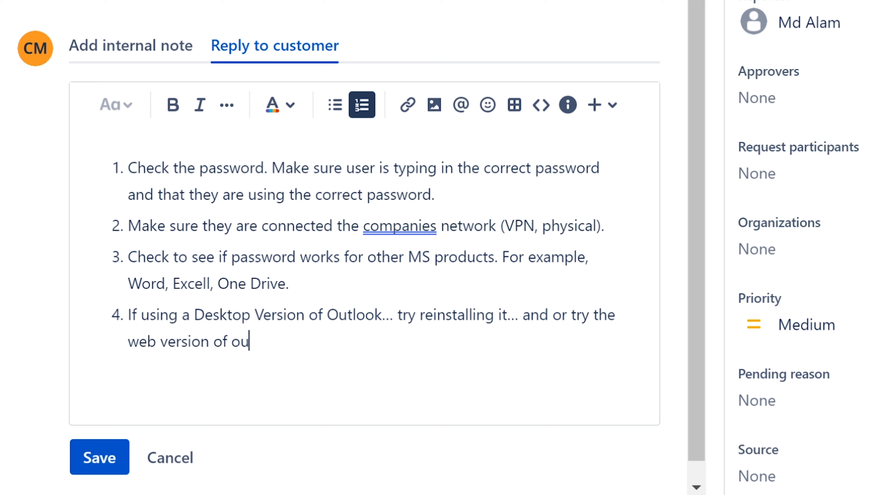
key("BackSpace")
key("BackSpace")
type("Outlook.")
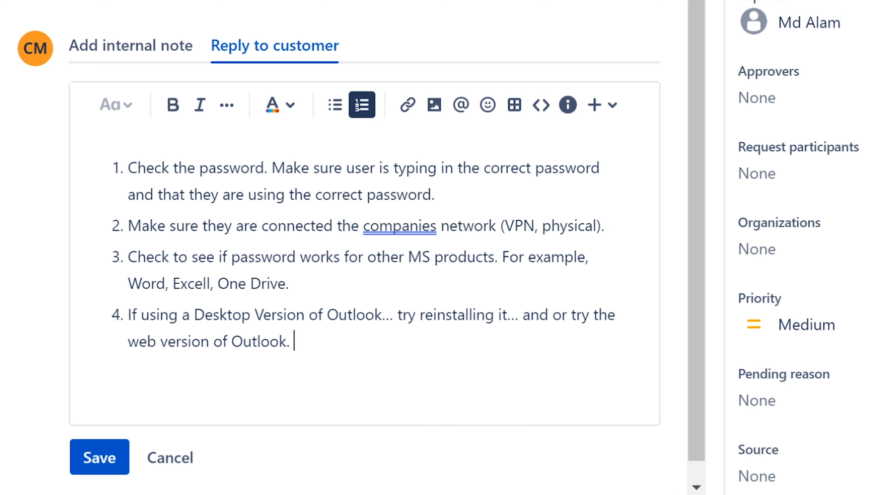